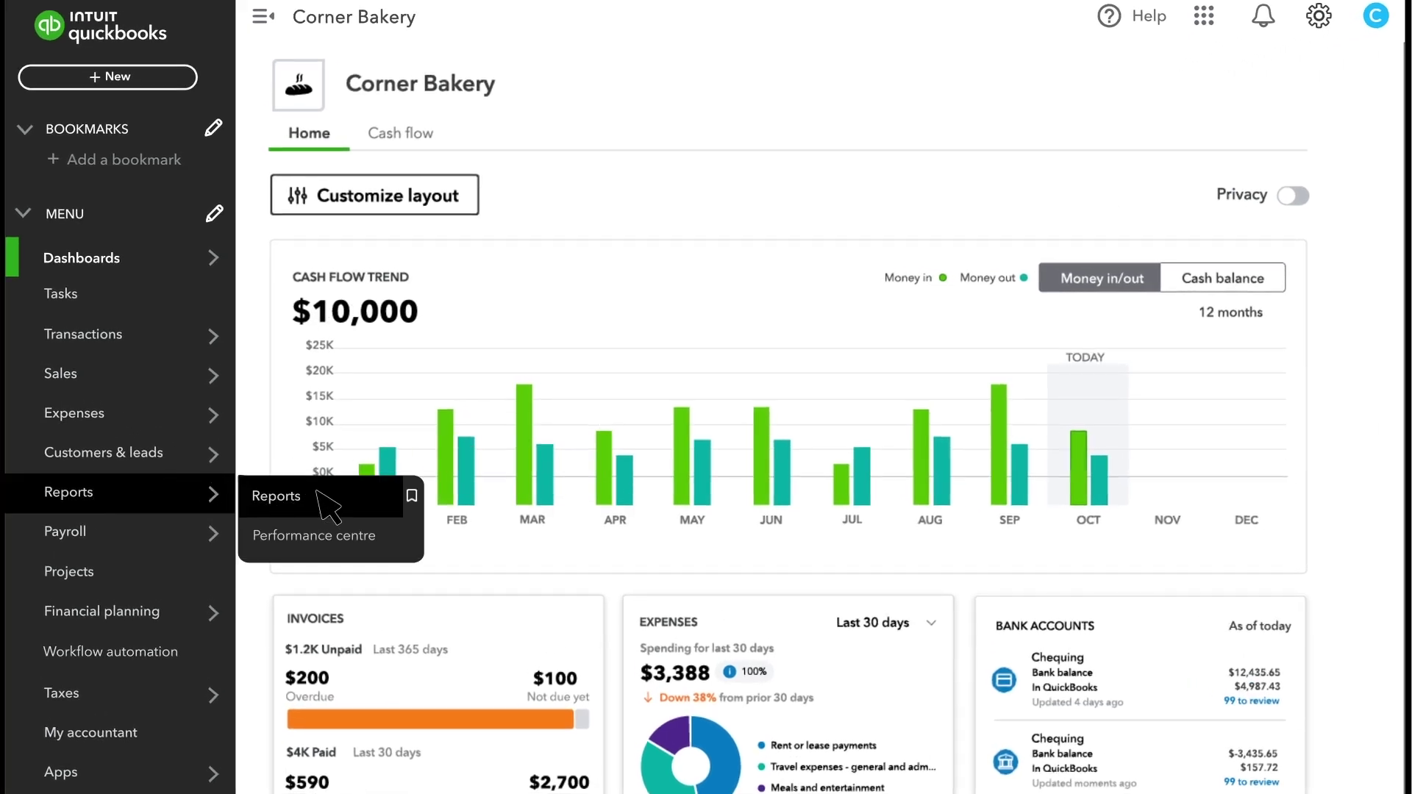
# Open the Profit and Loss report from Reports to review the Utilities subaccount totals
pyautogui.click(328, 498)
pyautogui.scroll(-5, 365, 552)
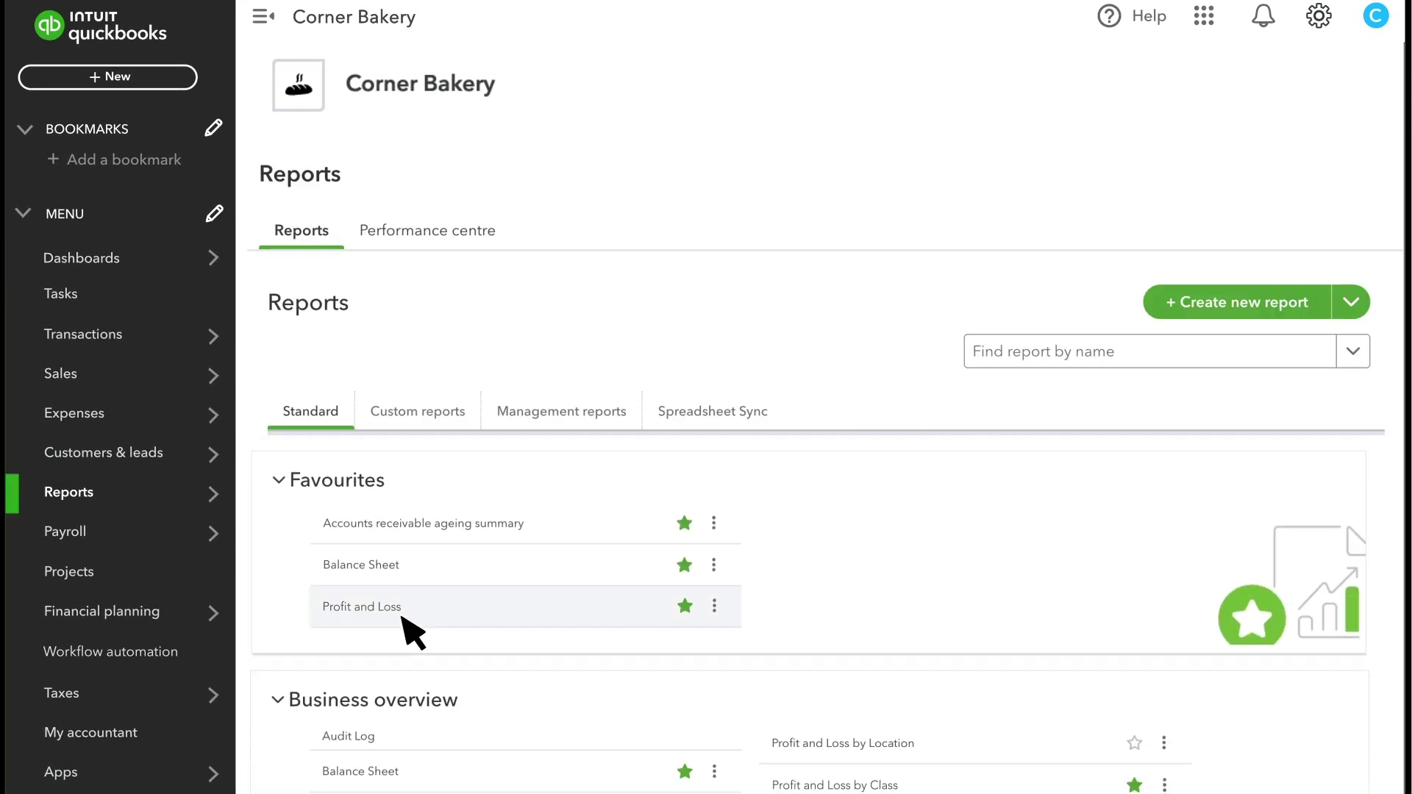
pyautogui.click(404, 604)
pyautogui.scroll(-5, 286, 474)
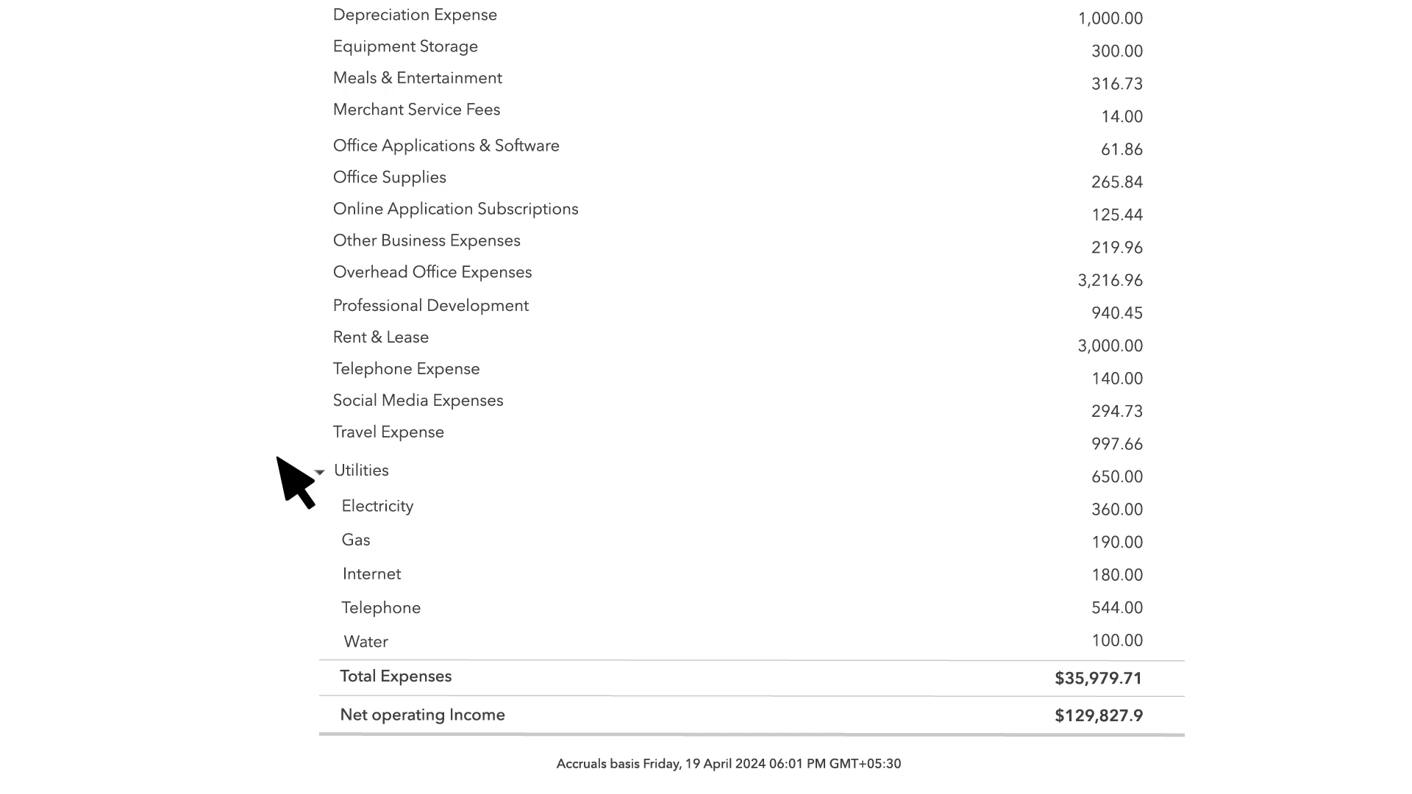
pyautogui.scroll(-2, 278, 457)
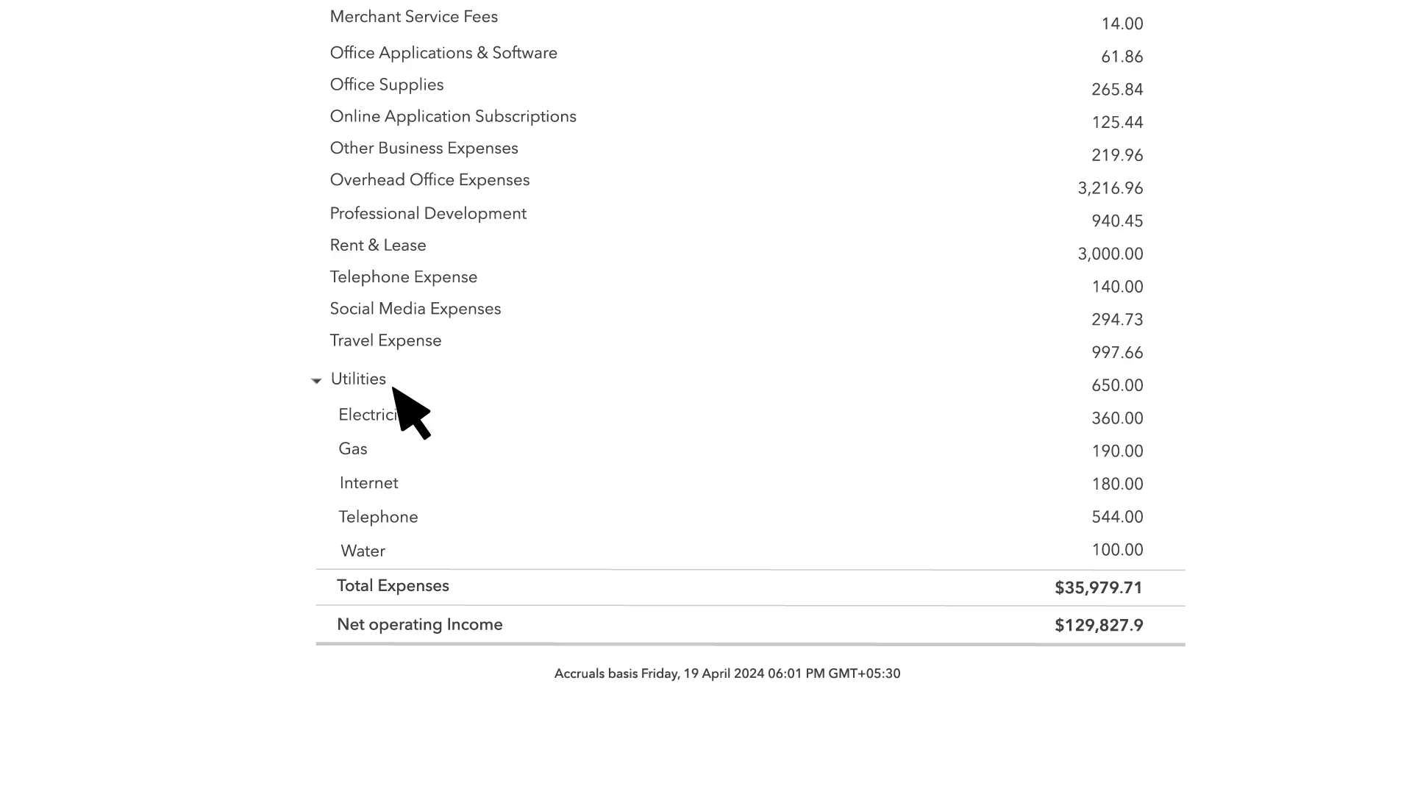
# Open Reclassify Transactions from the gear menu's Tools and expand the Account types list
pyautogui.click(1318, 16)
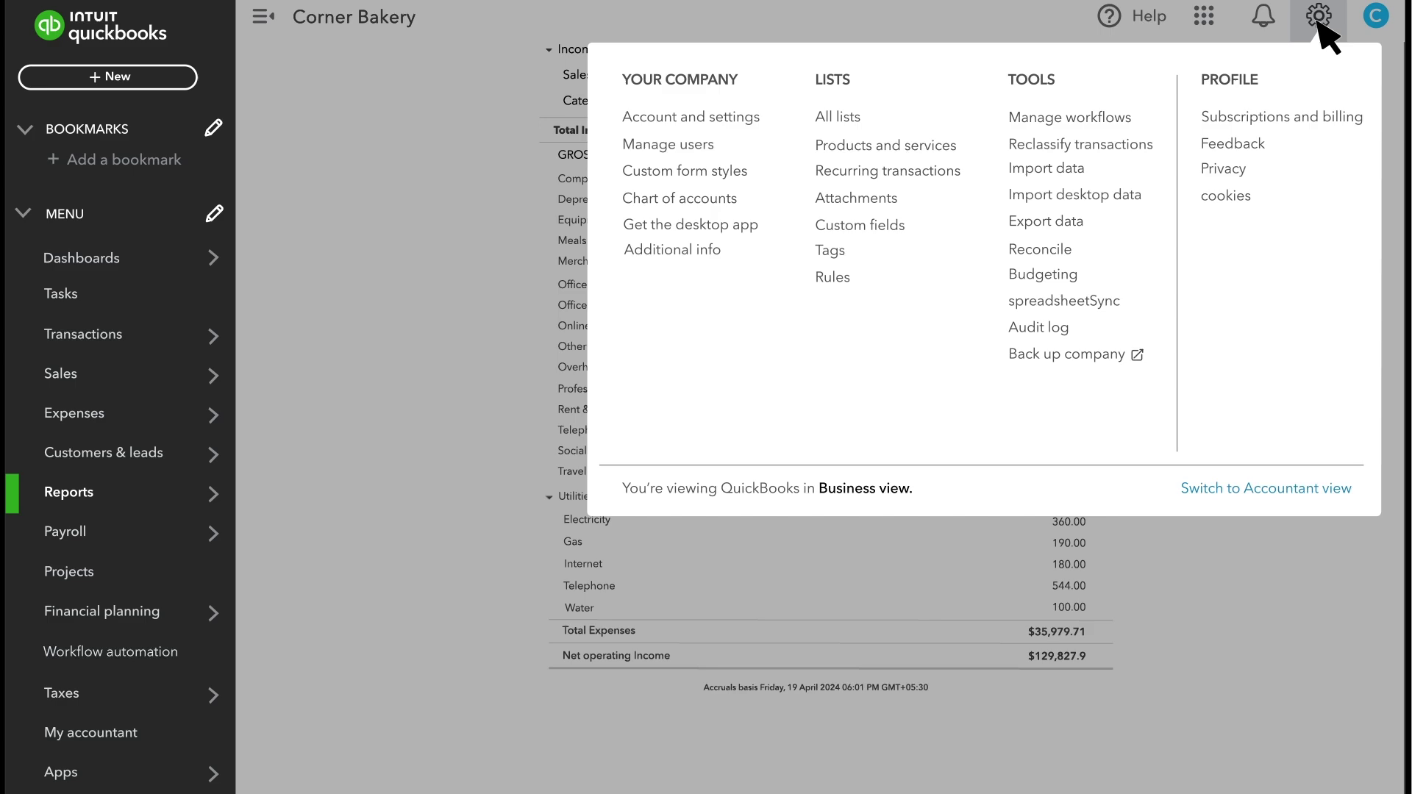
pyautogui.click(1102, 145)
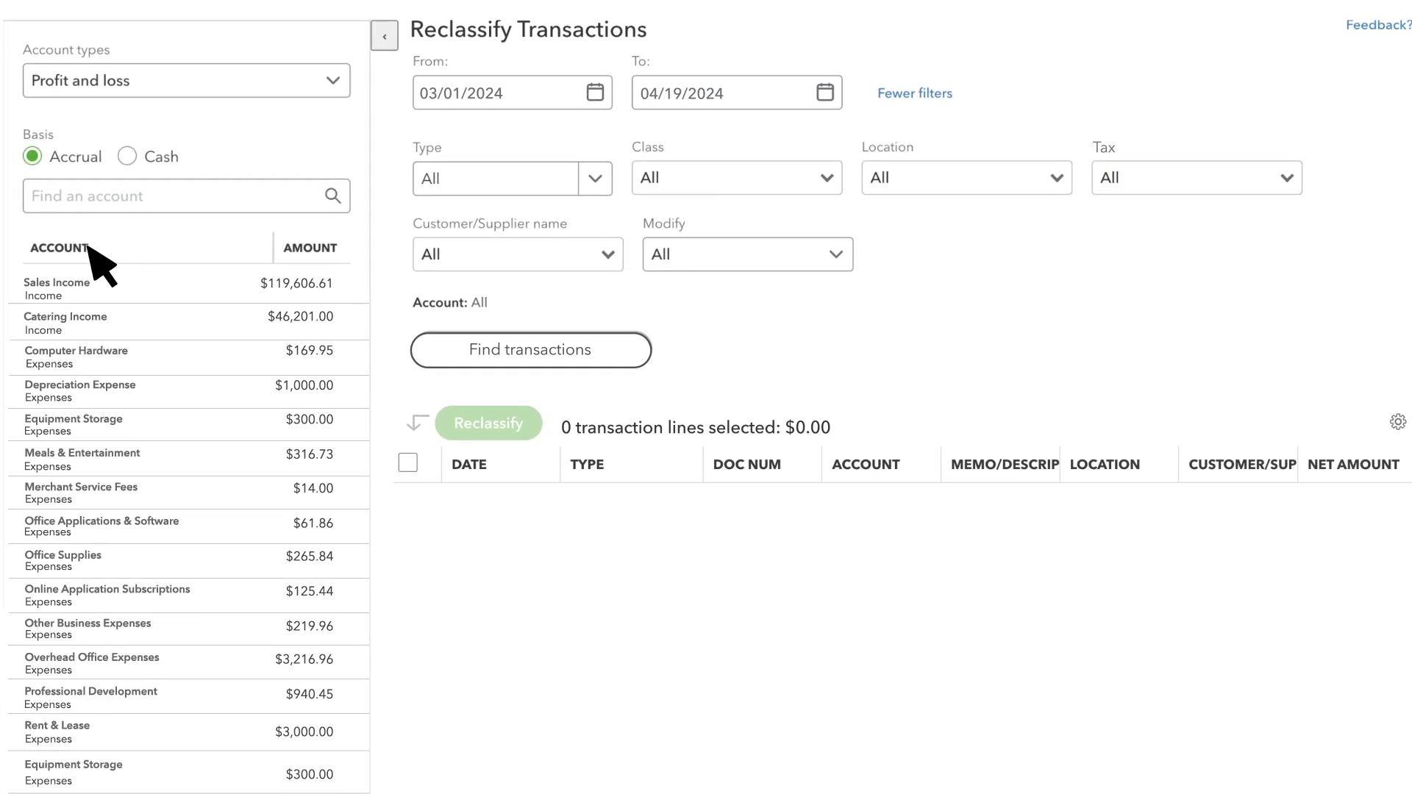
pyautogui.click(334, 81)
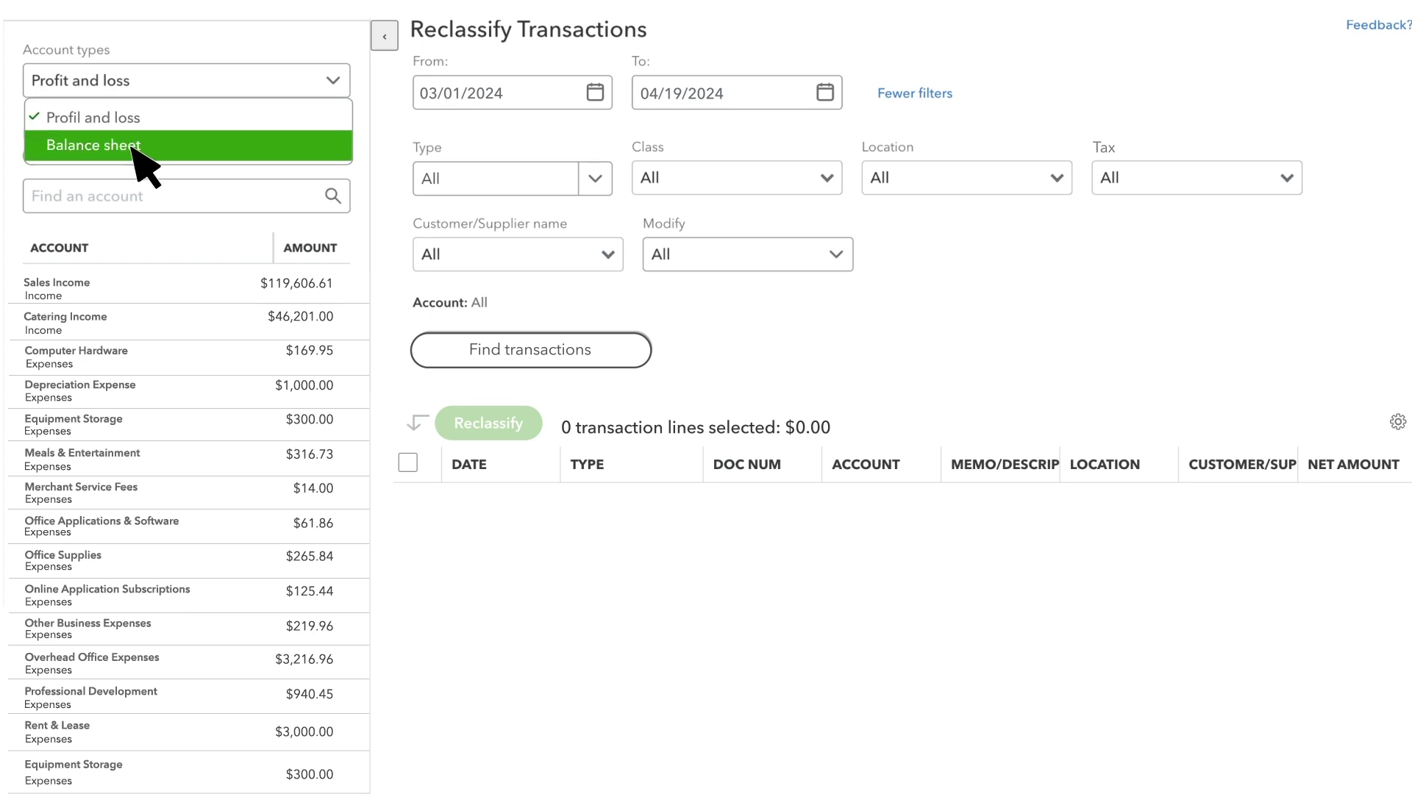
# Keep Profit and loss account types and load the Utilities transactions available to reclassify
pyautogui.click(164, 188)
pyautogui.scroll(-5, 179, 210)
pyautogui.scroll(-1, 182, 213)
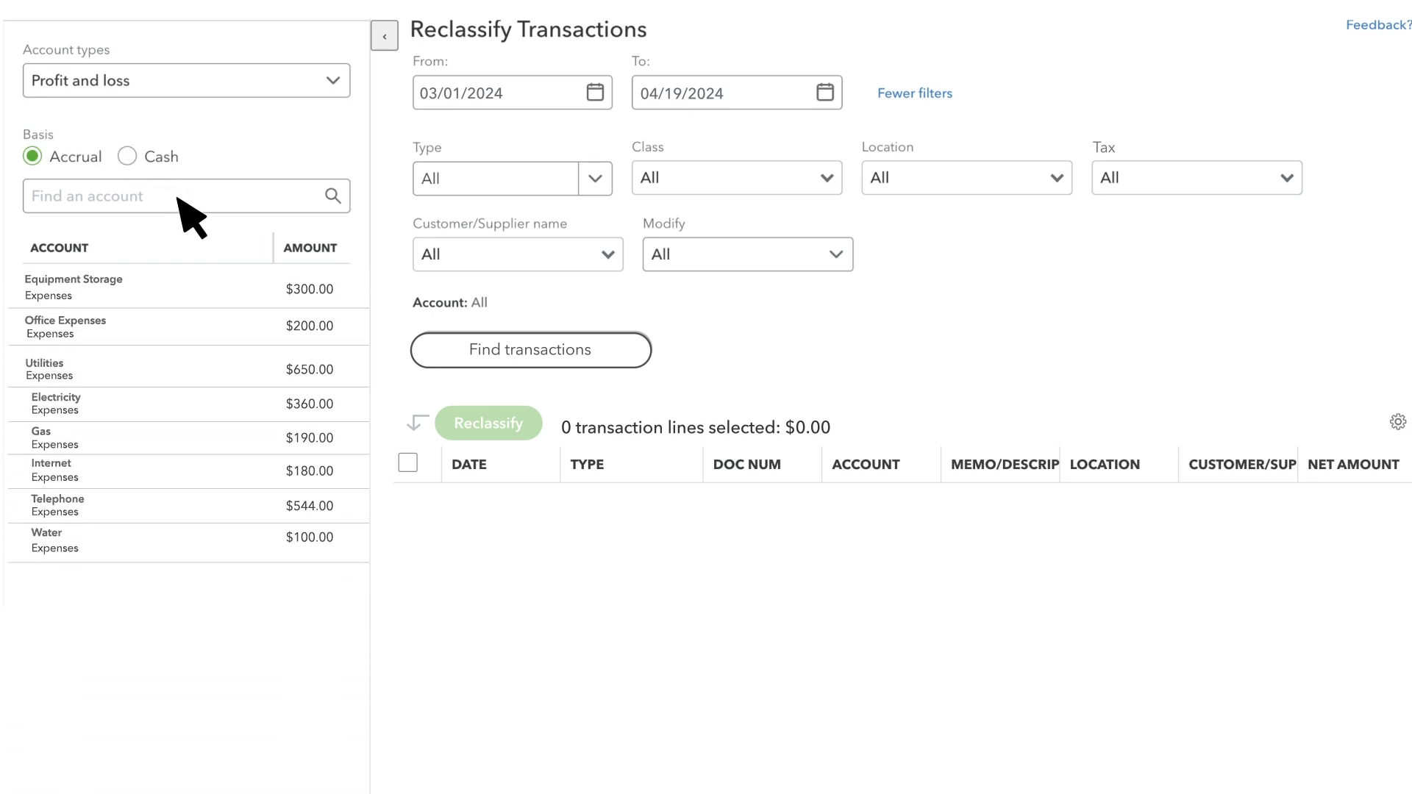
pyautogui.click(68, 370)
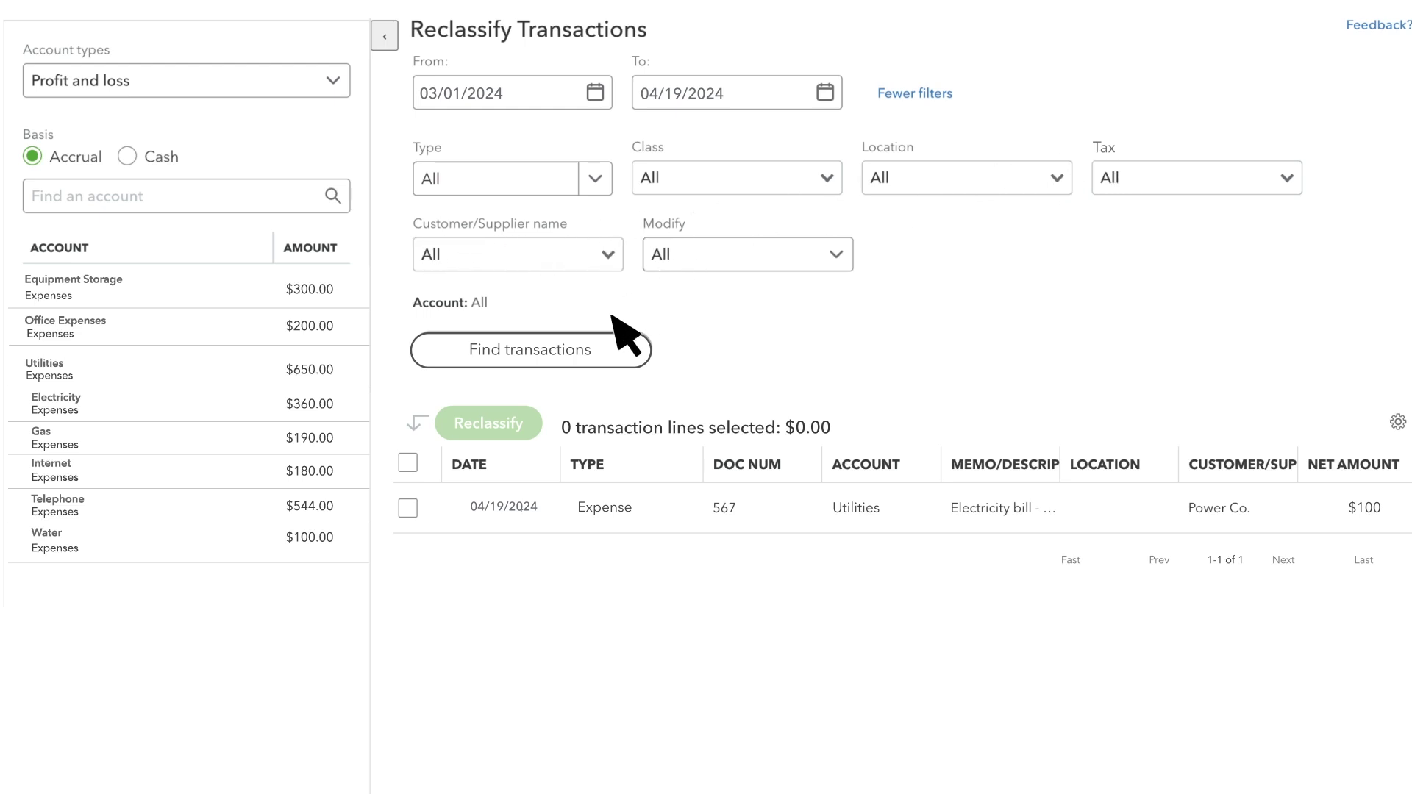
# Select the electricity, water supply and internet bill Utilities expenses ($650.00) and start reclassifying them
pyautogui.click(585, 351)
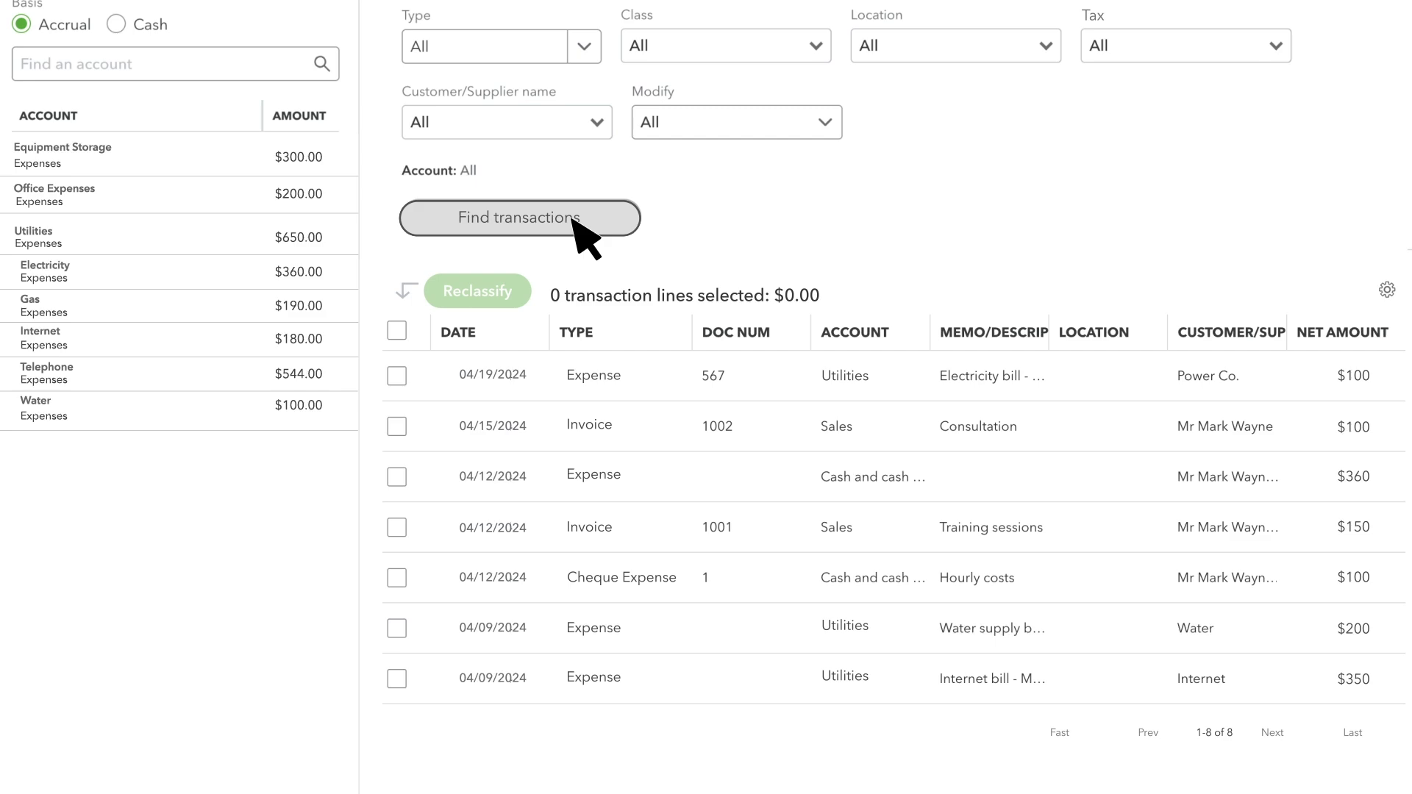
pyautogui.click(395, 334)
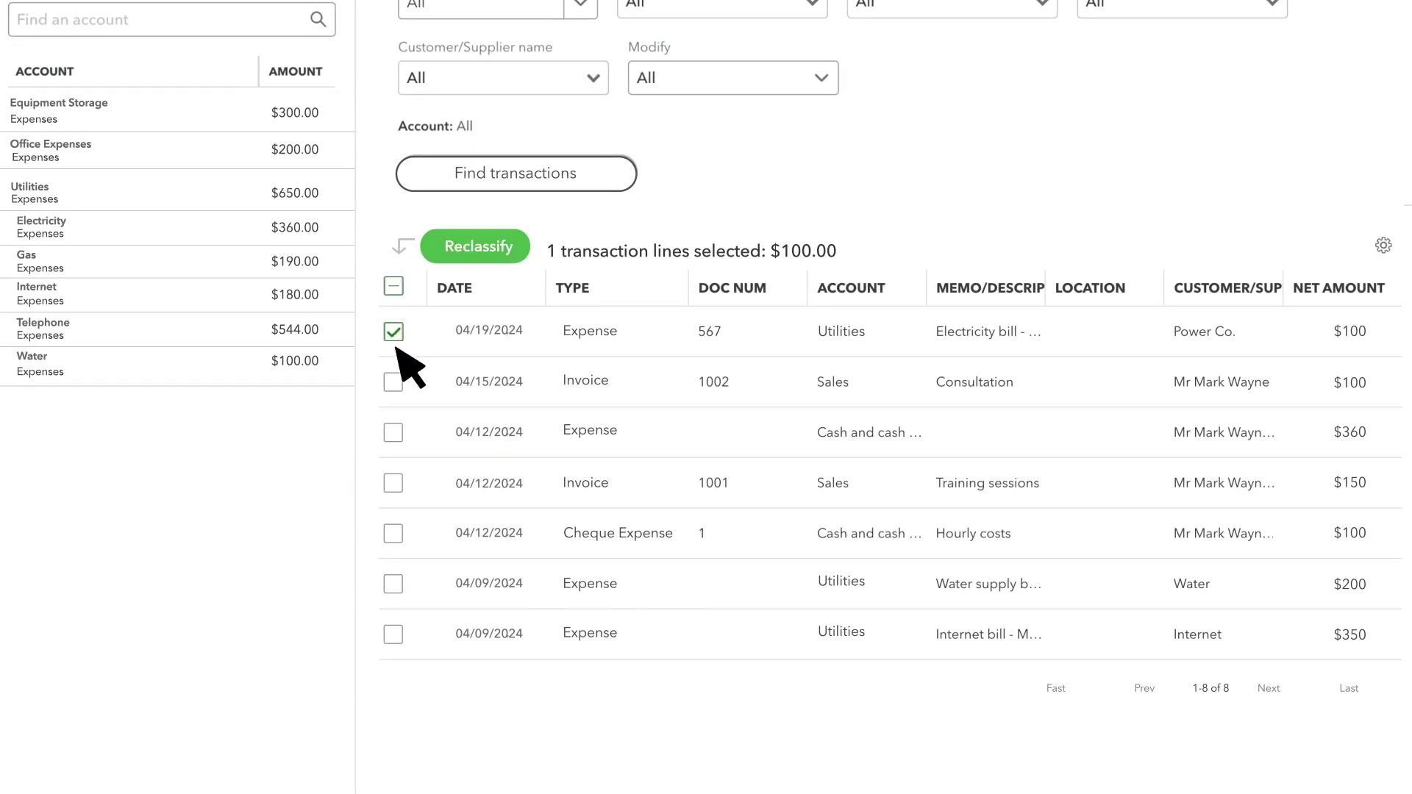
pyautogui.click(394, 584)
pyautogui.click(395, 636)
pyautogui.click(508, 254)
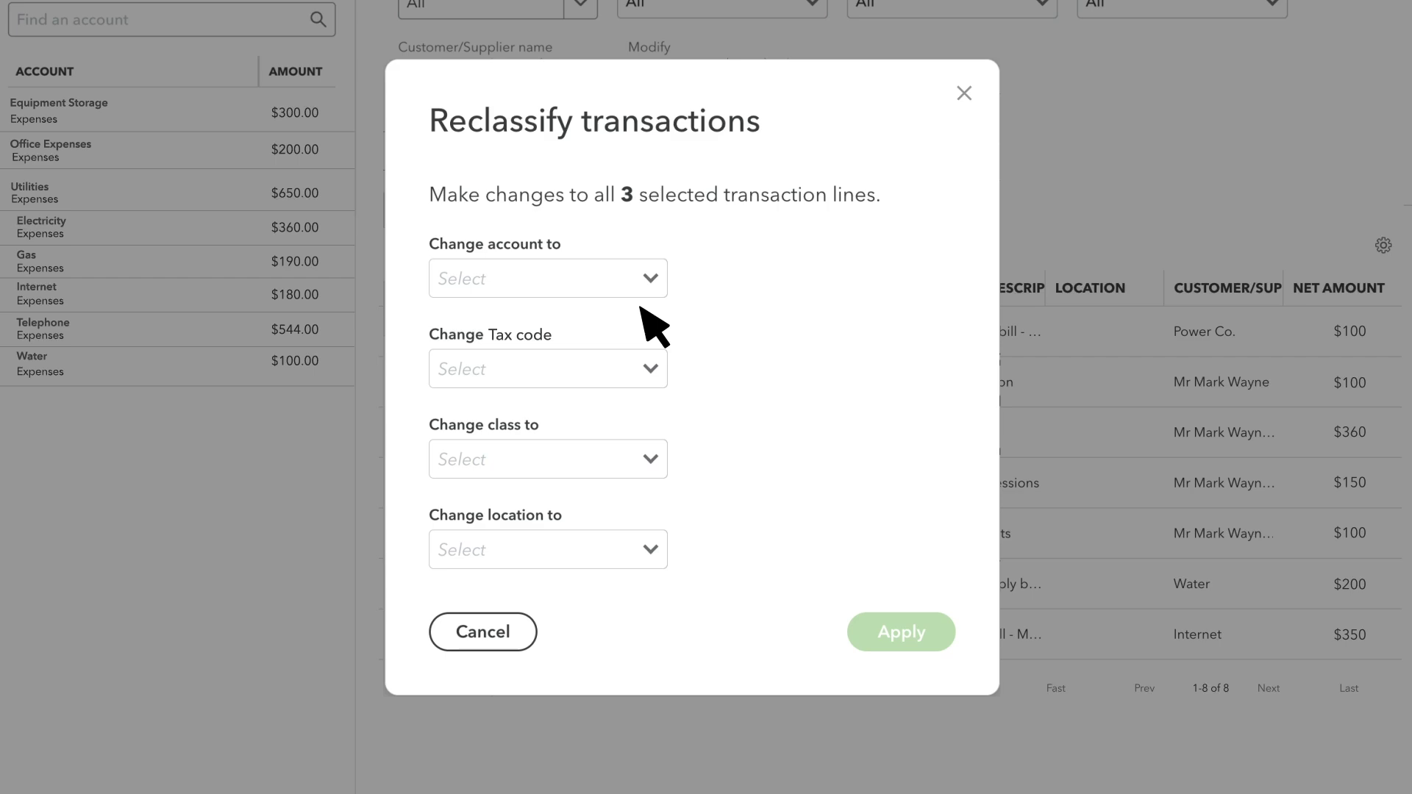
# Change the three lines' account to Electricity and apply, bringing its total to $1100.00
pyautogui.click(652, 284)
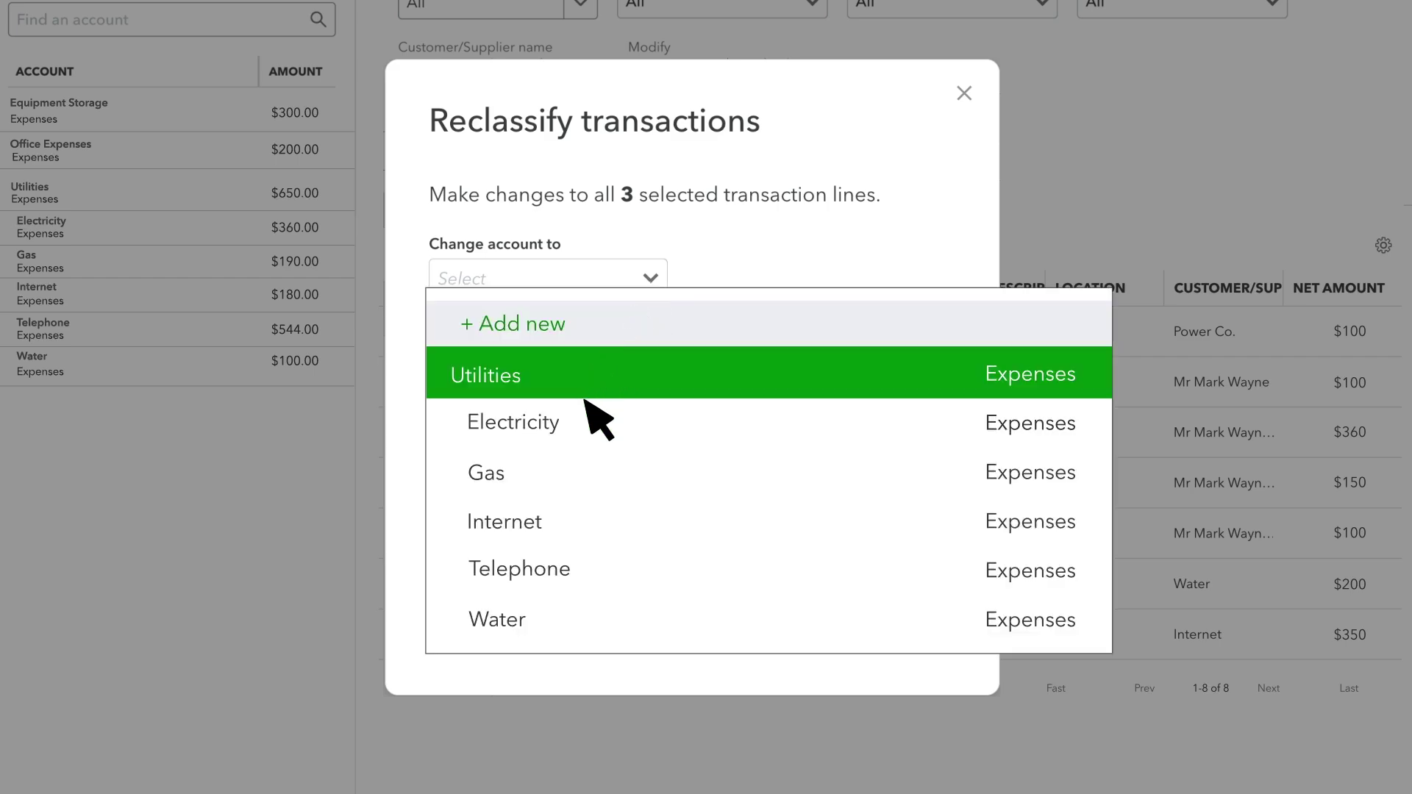
pyautogui.click(593, 441)
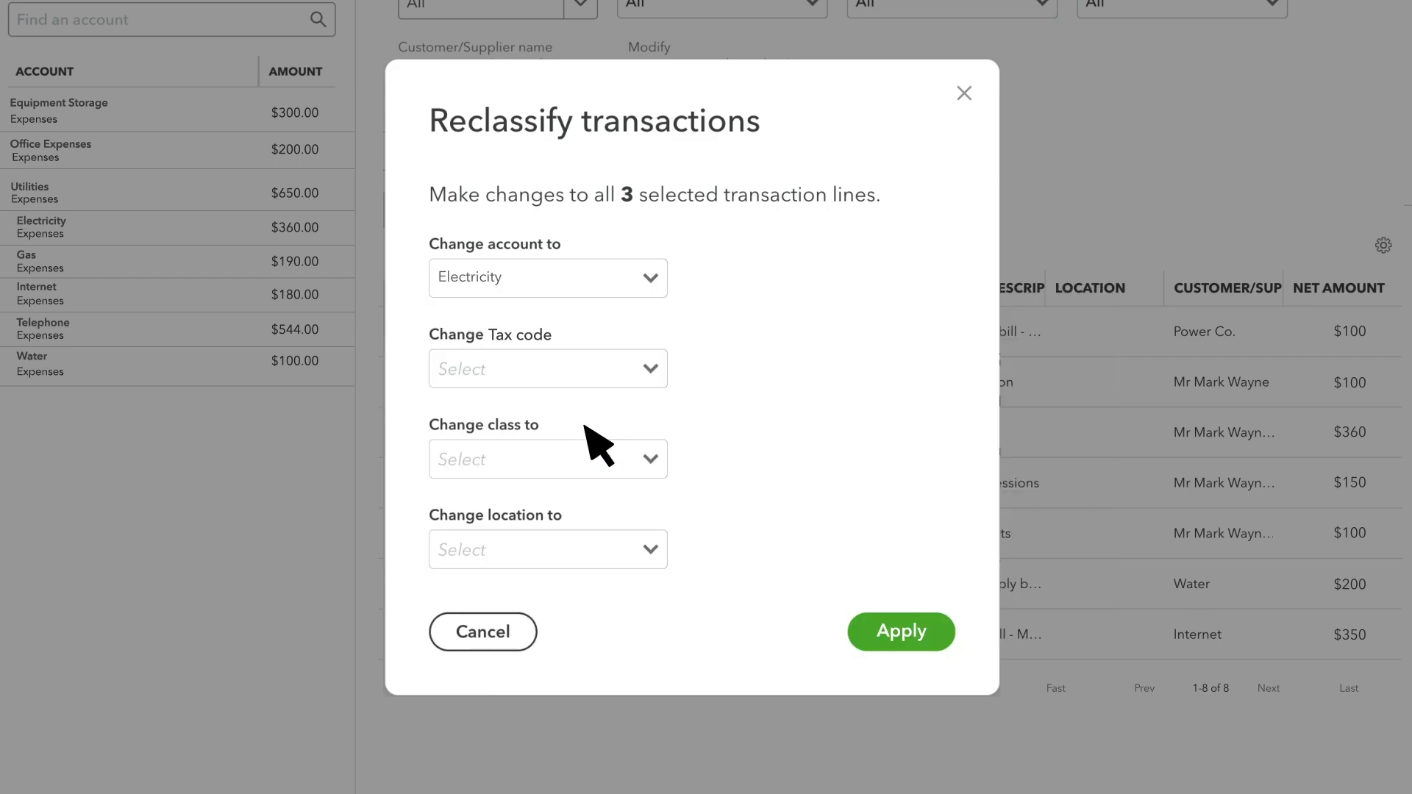
pyautogui.click(924, 640)
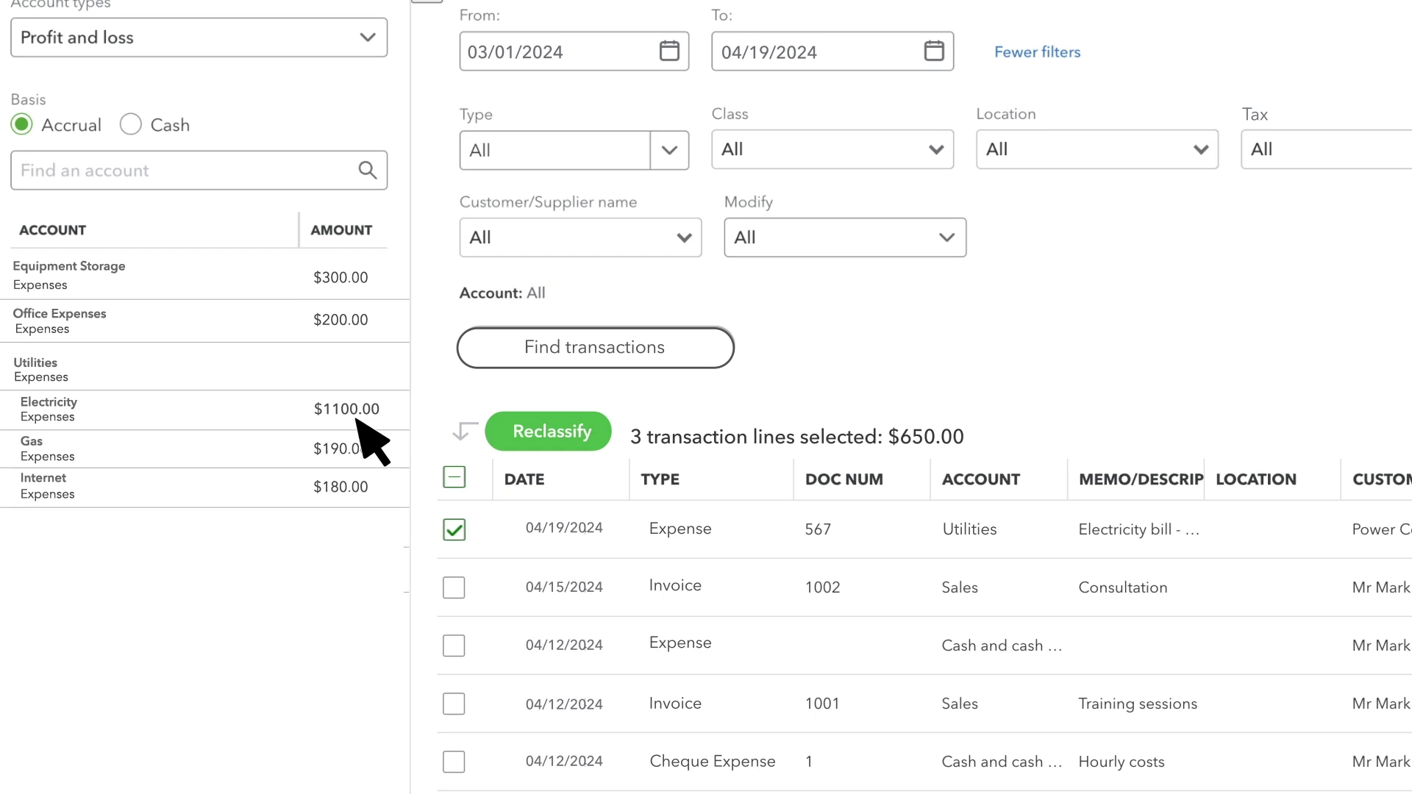